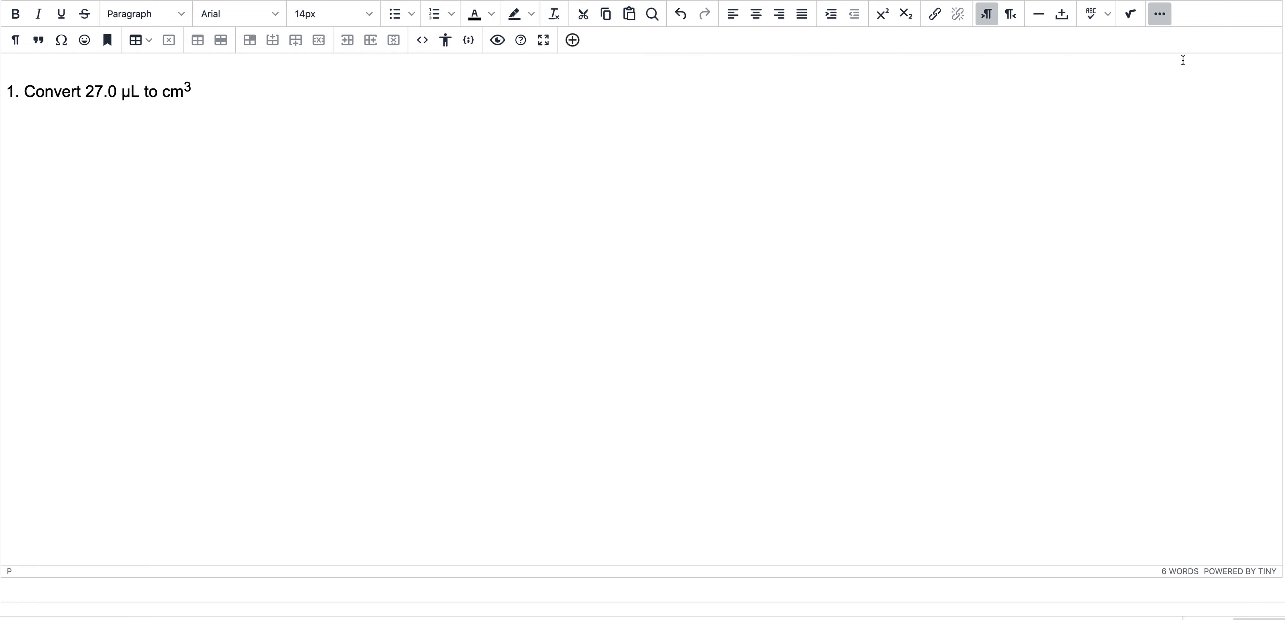
Step: Open the equation editor below the problem text and begin the equation with 27.0
click(1134, 20)
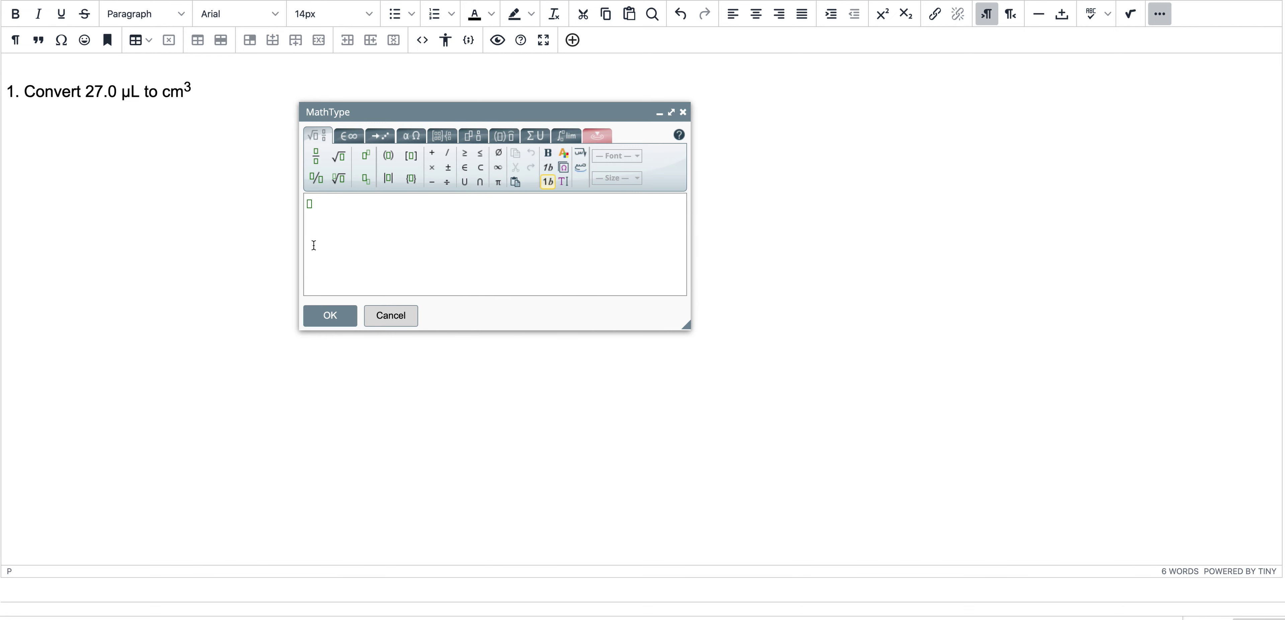
text(27.0)
text(micro liter)
key(BackSpace)
key(BackSpace)
key(BackSpace)
key(BackSpace)
key(BackSpace)
key(BackSpace)
key(BackSpace)
key(BackSpace)
key(BackSpace)
key(BackSpace)
key(BackSpace)
Step: Add the unit µL after 27.0, using the Greek letter mu from the symbol set
click(410, 136)
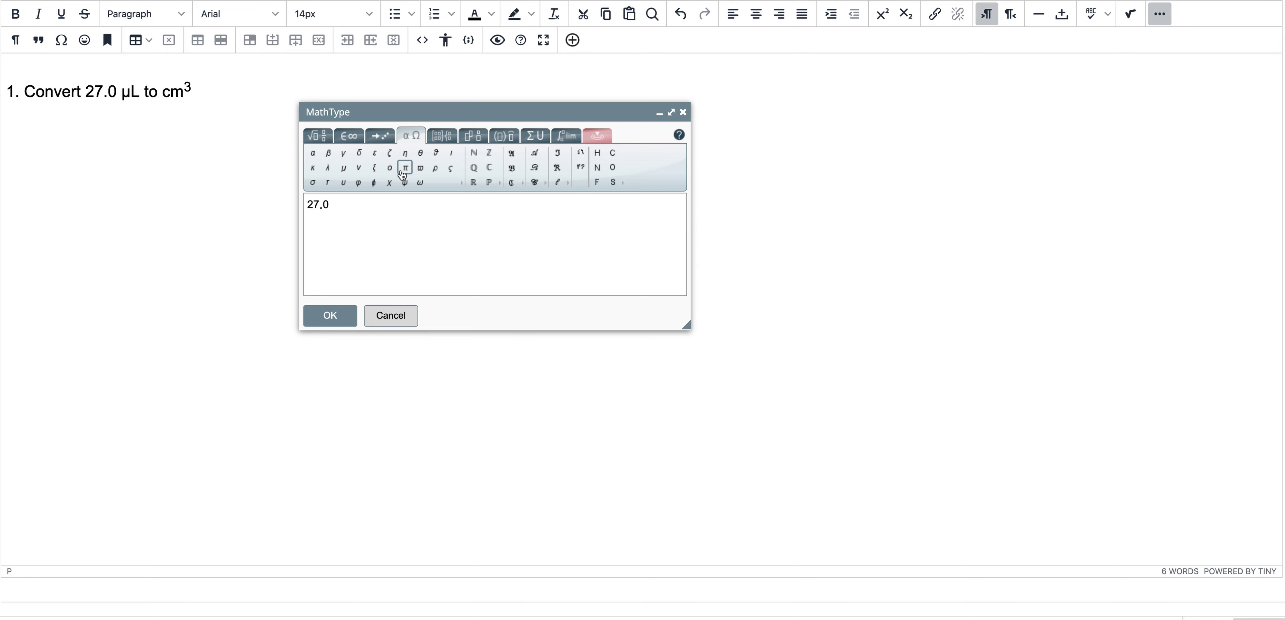
click(344, 168)
text(L)
Step: Multiply by a fraction with numerator 10⁻⁶ L, and put a space between 27.0 and µL
click(319, 135)
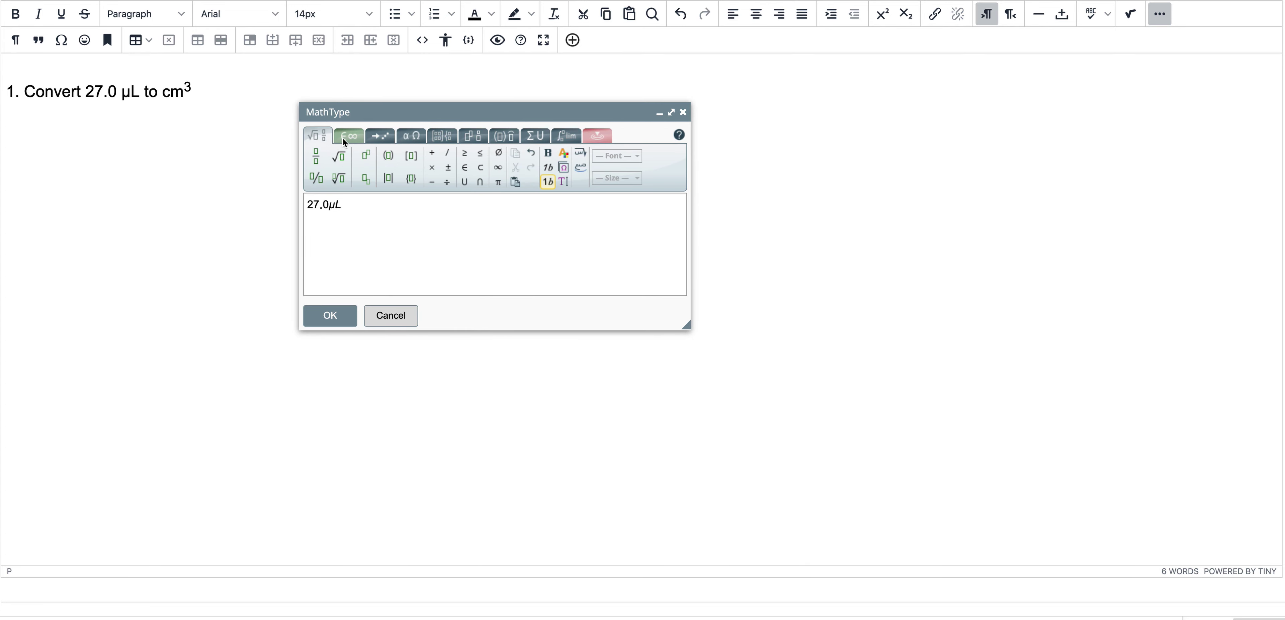
click(432, 168)
click(316, 156)
text(10)
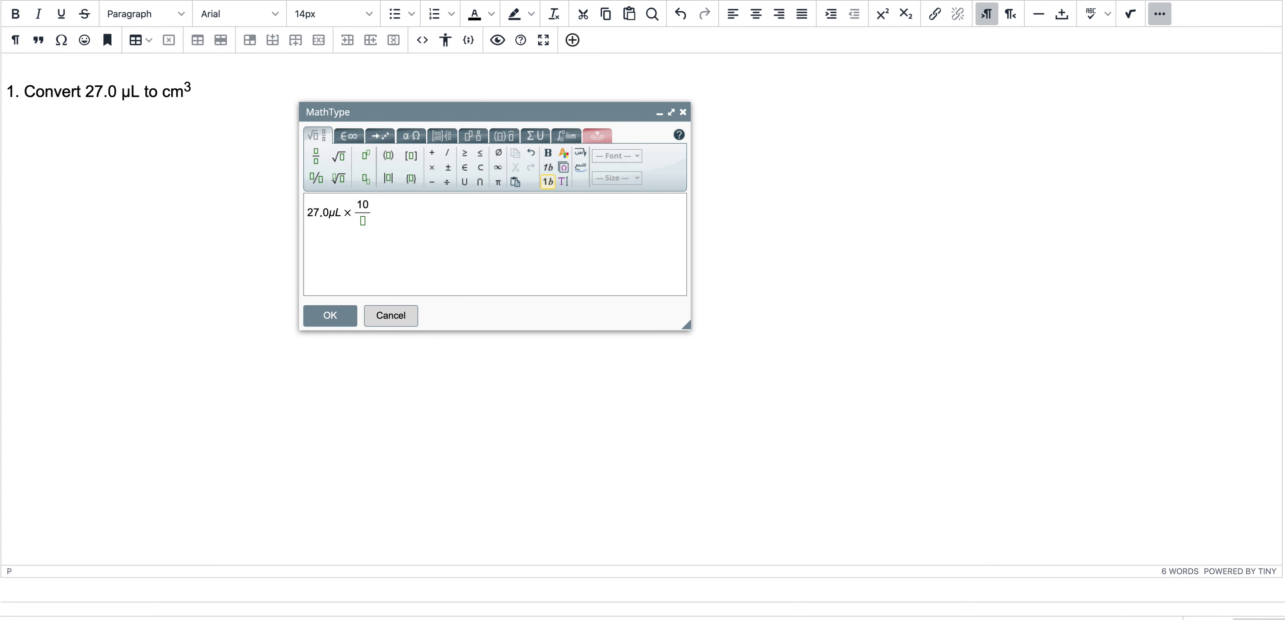
click(372, 160)
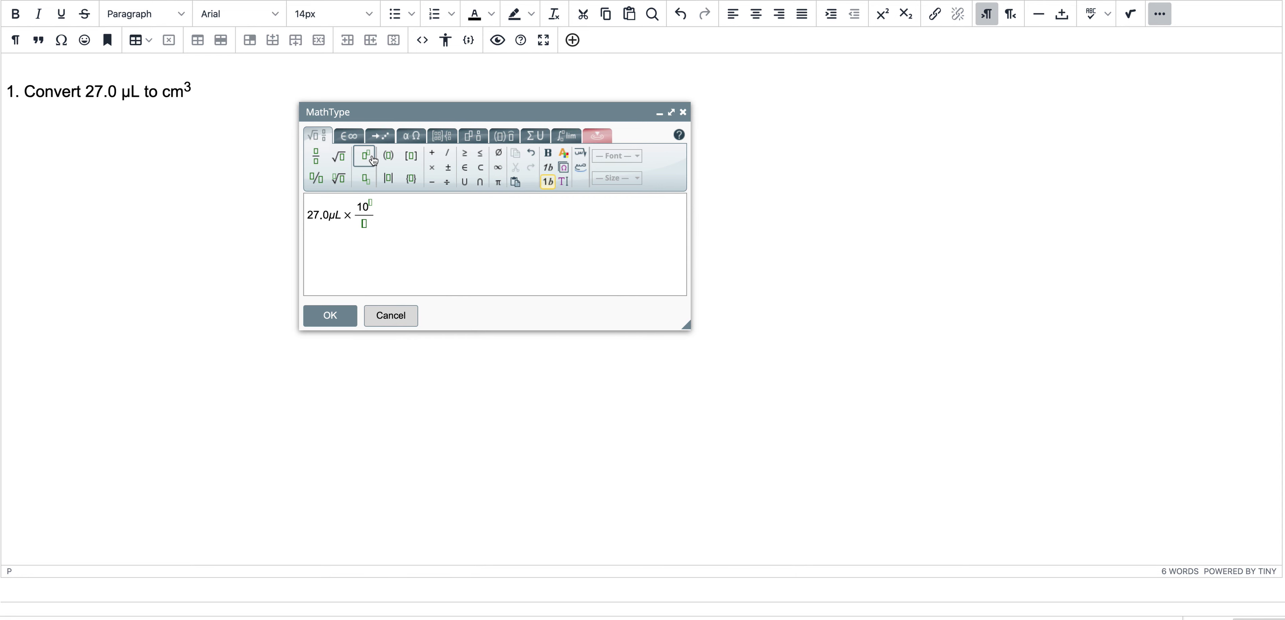
text(-)
text(L)
click(330, 216)
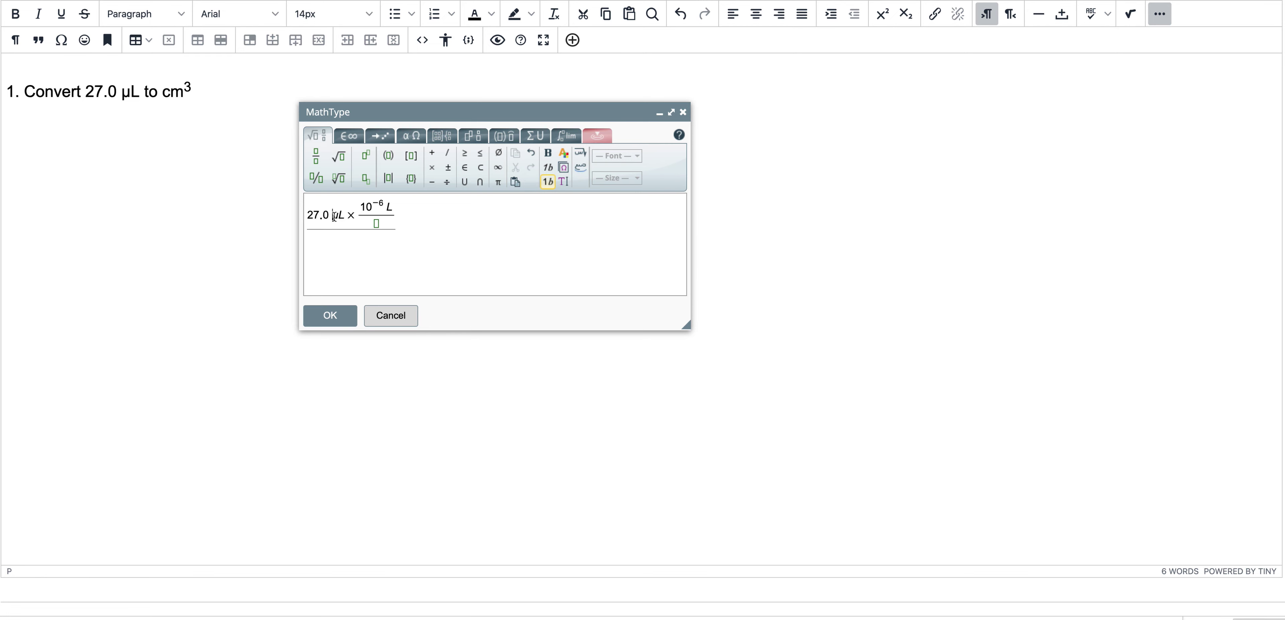
Step: Fill in the first fraction's denominator as 1 µL, using the Greek letter mu
click(378, 224)
text(1)
click(405, 135)
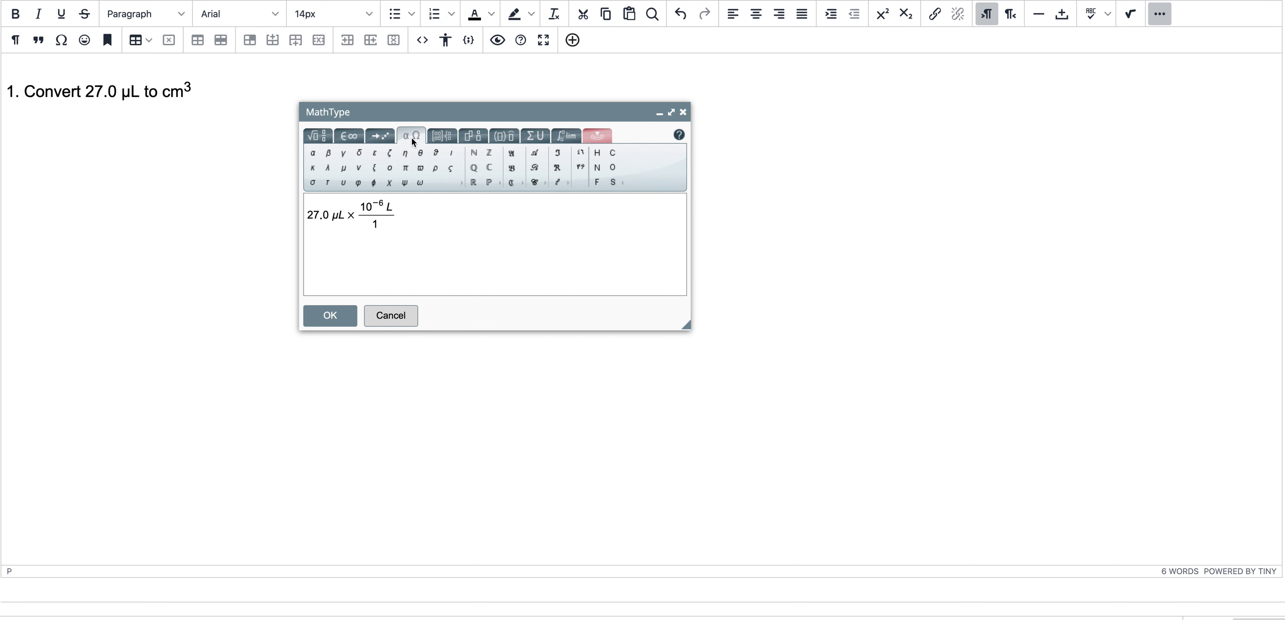
click(344, 169)
text(L)
Step: Multiply by a second fraction with 1 mL over 10⁻³ L
click(403, 217)
click(320, 138)
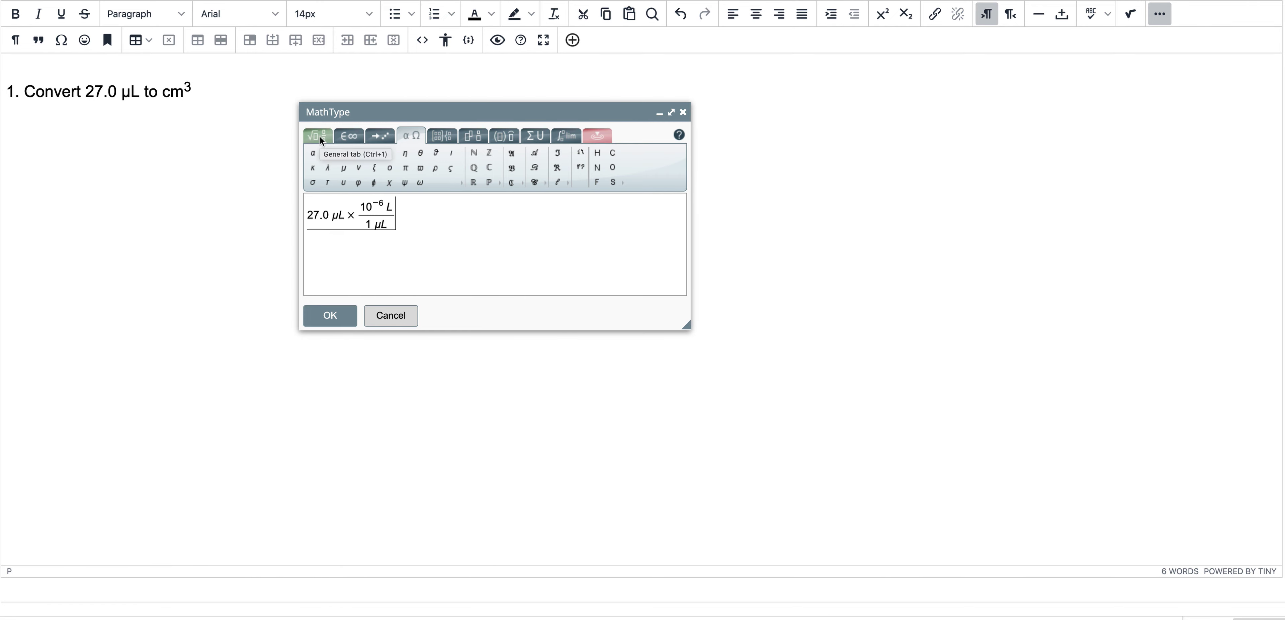
click(432, 168)
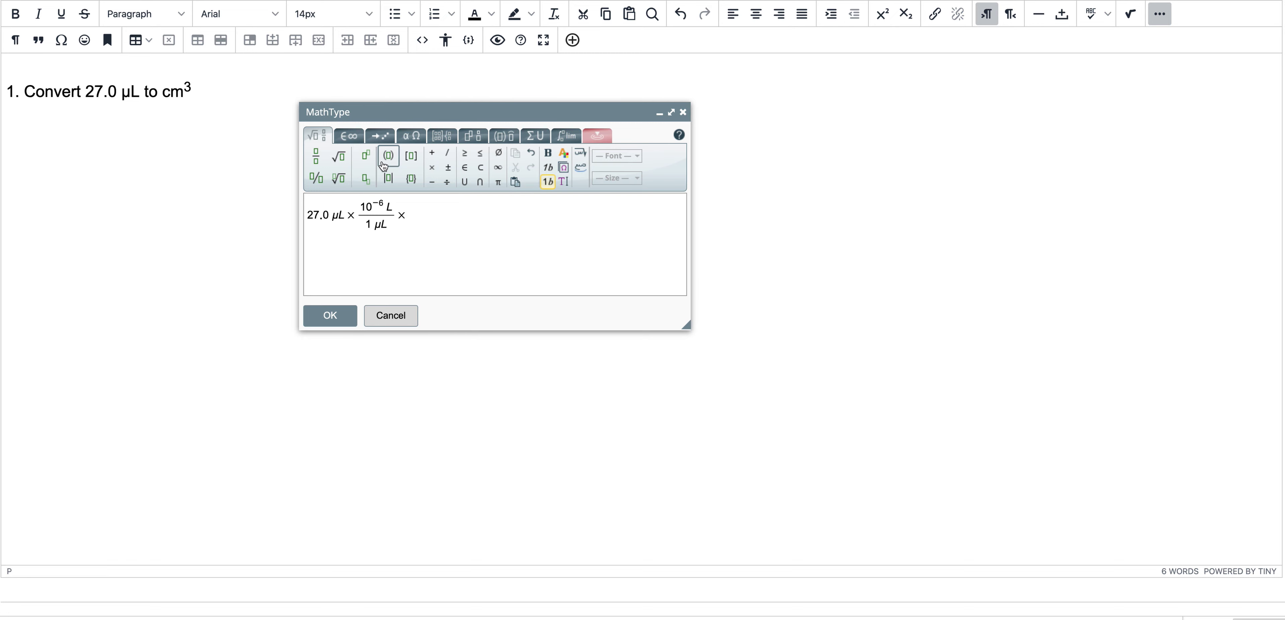
click(318, 163)
click(365, 160)
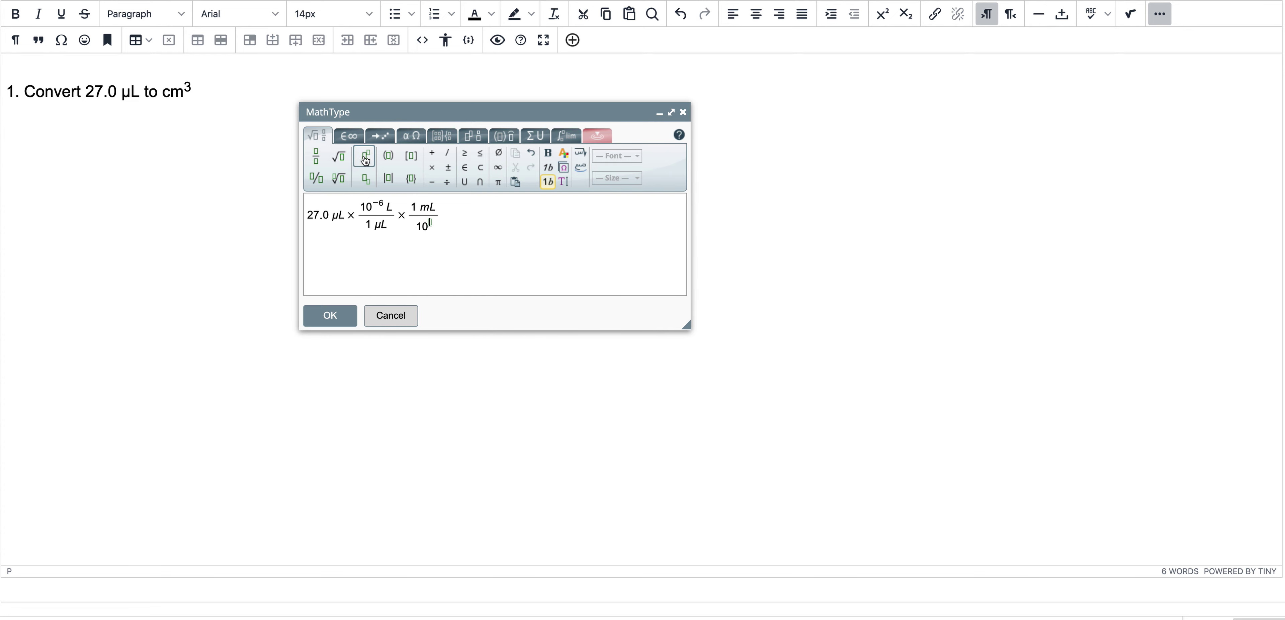
text(-3)
key(Right)
text(L)
Step: Multiply by a third fraction with 1 cm³ over 1 mL
click(453, 217)
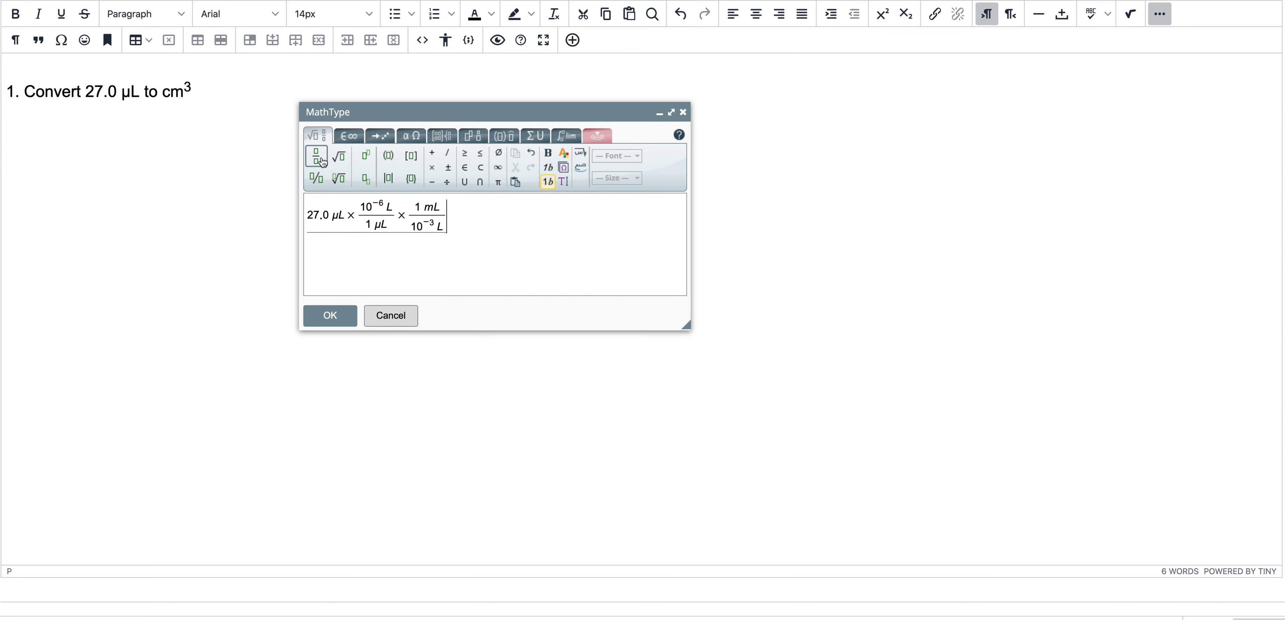
click(433, 168)
click(311, 159)
text(1 cm)
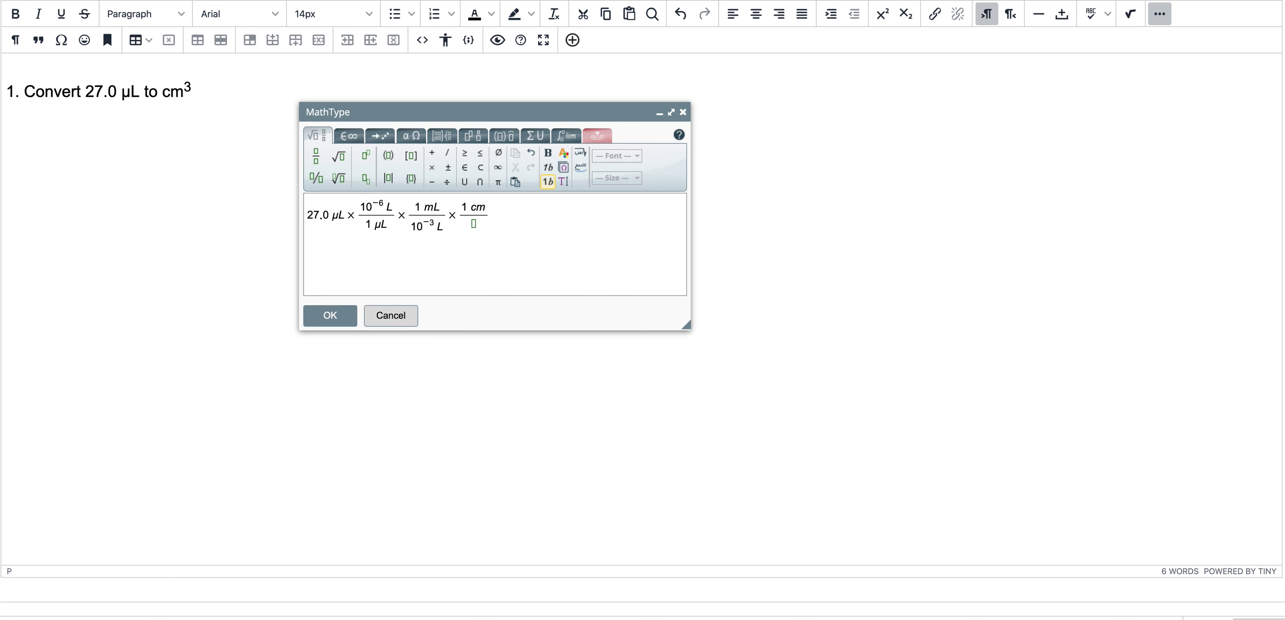
click(366, 156)
text(3)/)
click(477, 224)
text(1 mL)
Step: Complete the equation with the result = 0.0270 cm³, with the 3 as a superscript
click(492, 215)
text(=)
text(0.0270 cm)
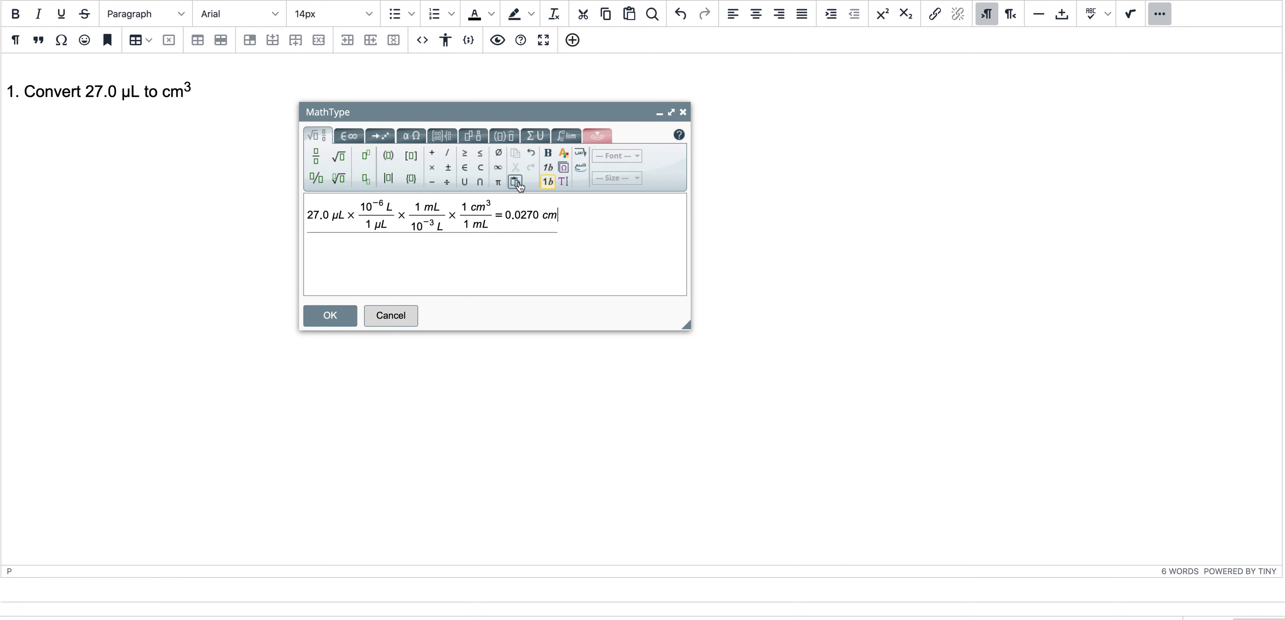
click(366, 163)
text(3)
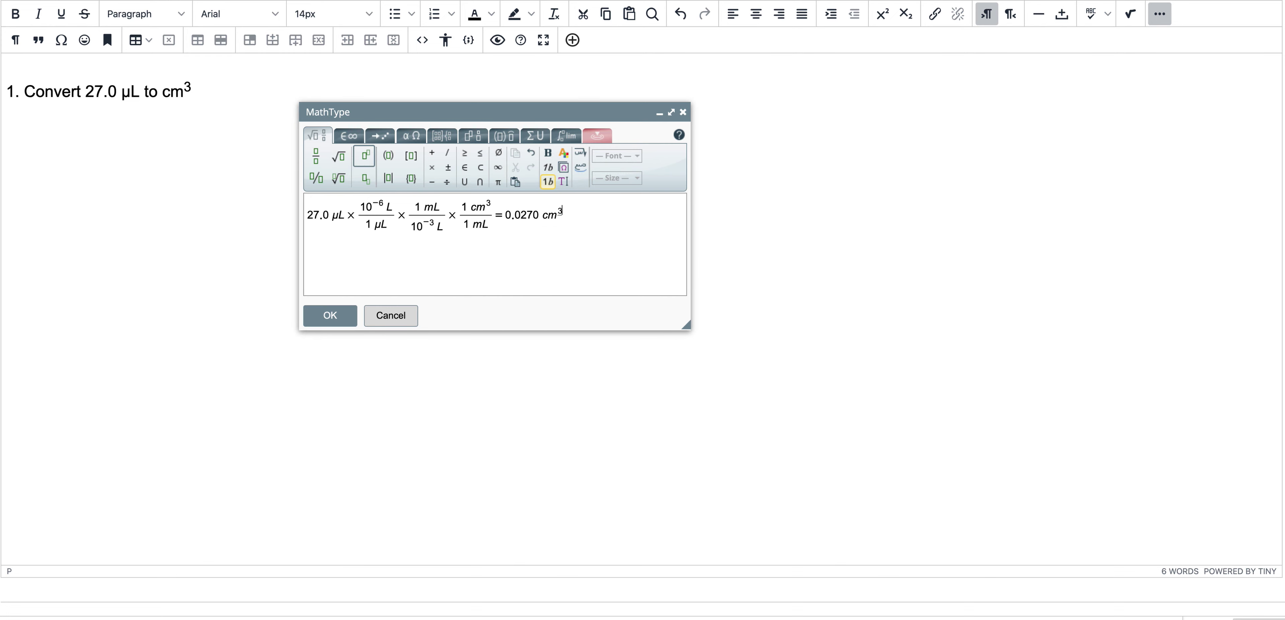
Step: Set the whole equation's font to Arial and its size to 20px
click(428, 261)
drag(576, 221, 307, 223)
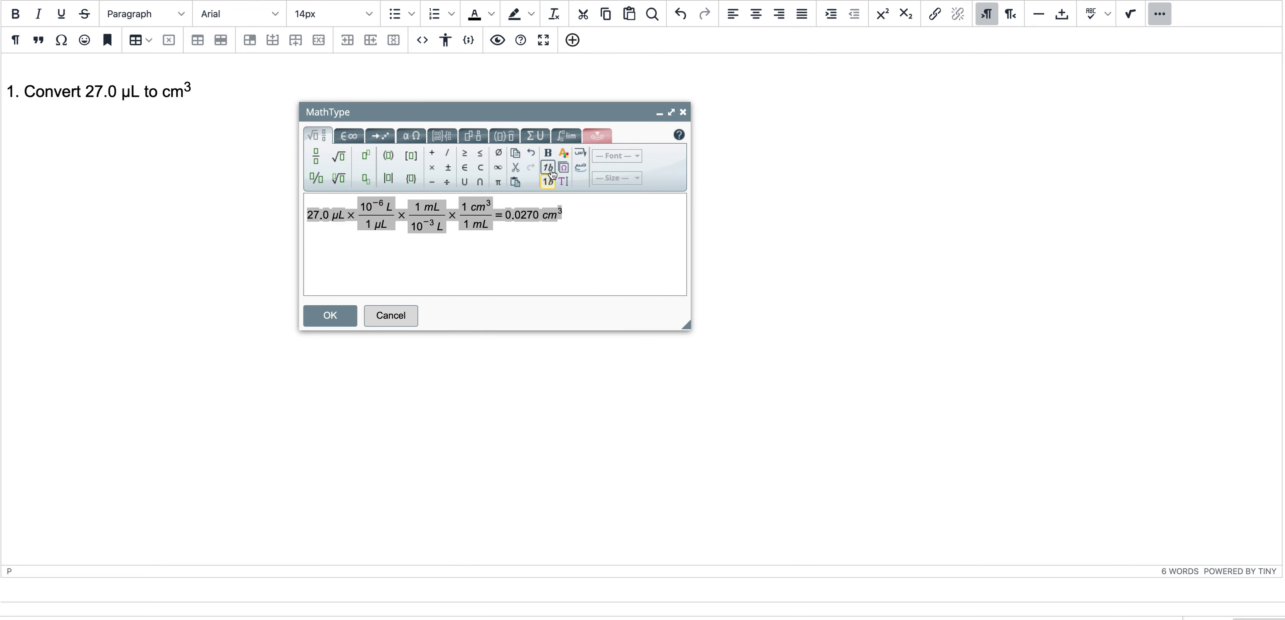
click(618, 156)
click(621, 186)
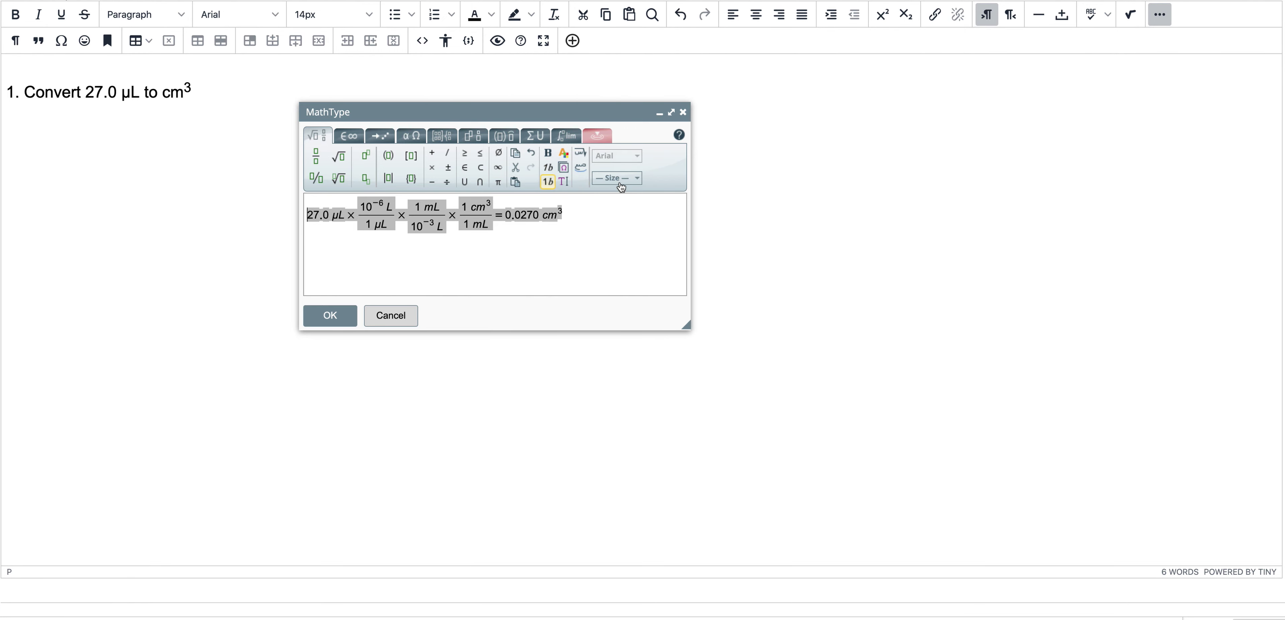
click(618, 155)
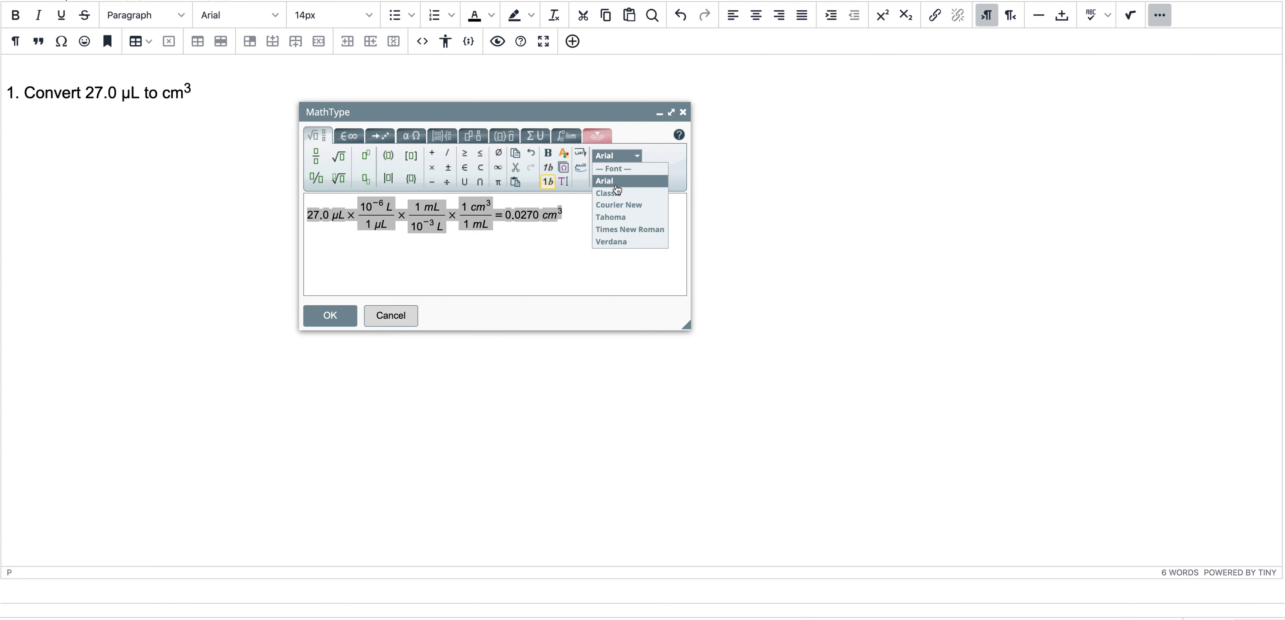
click(576, 249)
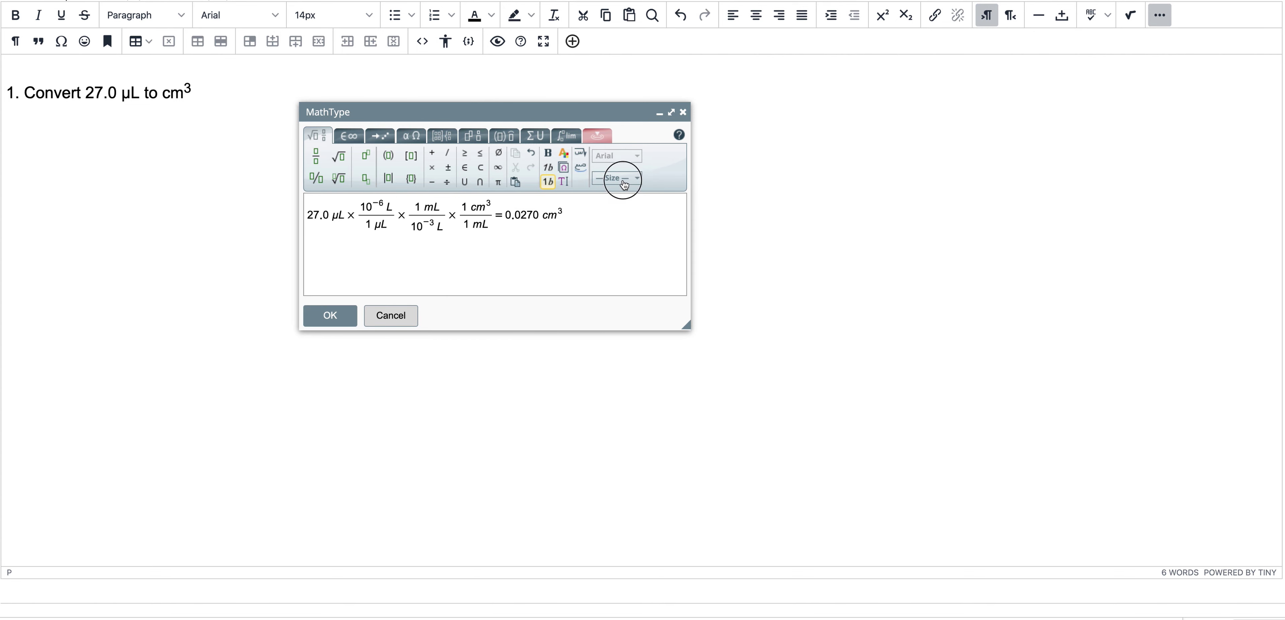
click(623, 178)
click(605, 252)
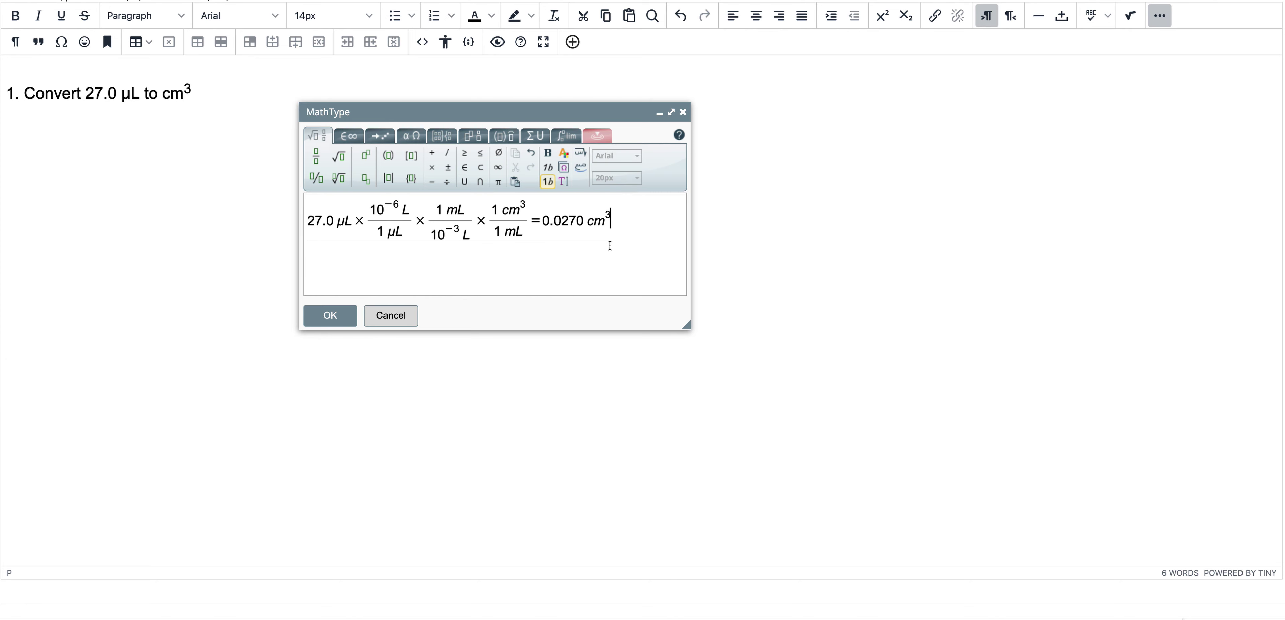
Step: Make the last fraction and the result 0.0270 cm³ bold, and insert the equation into the document
drag(612, 220, 489, 223)
click(547, 153)
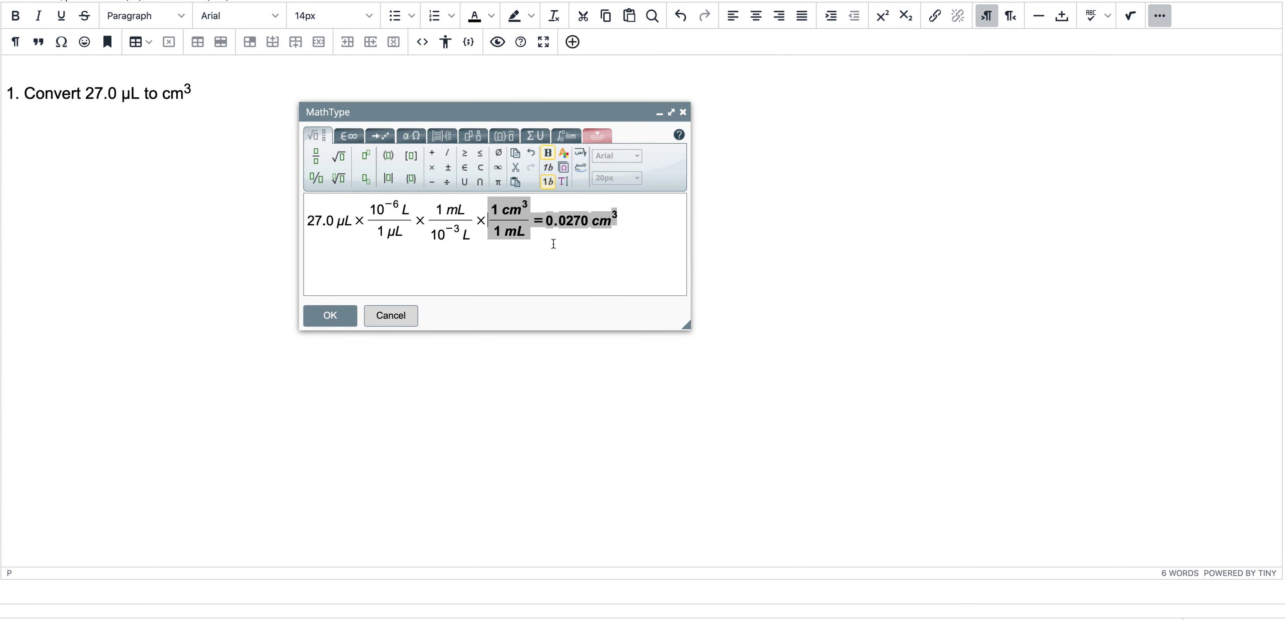
click(554, 246)
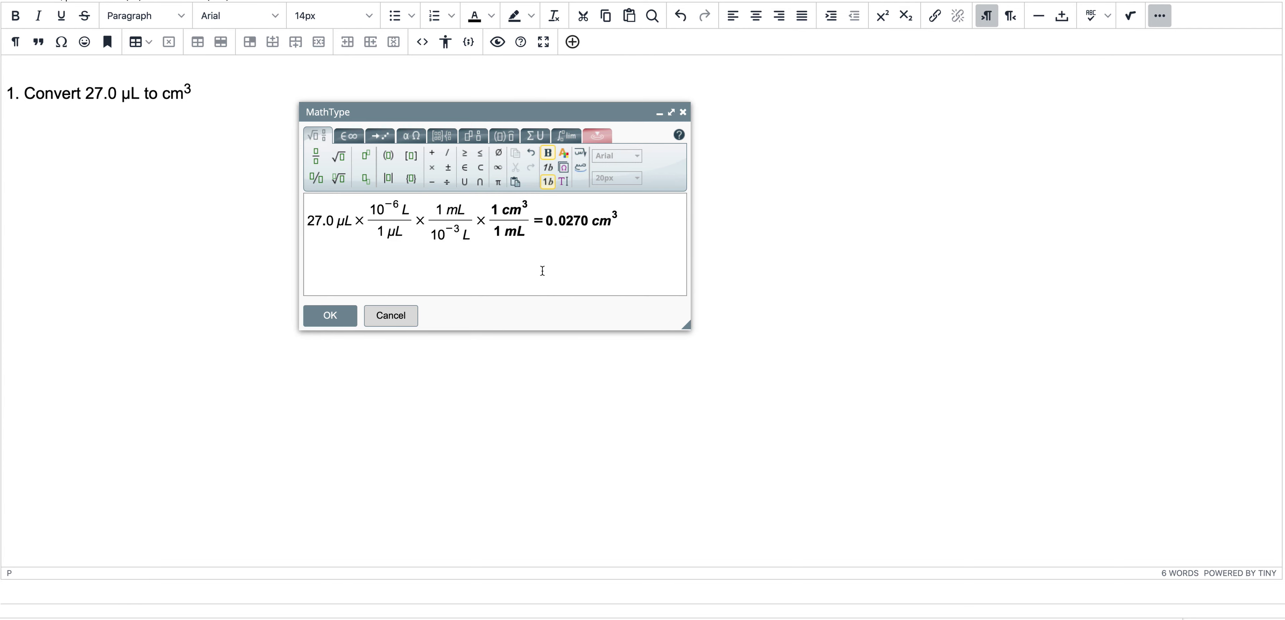
click(330, 316)
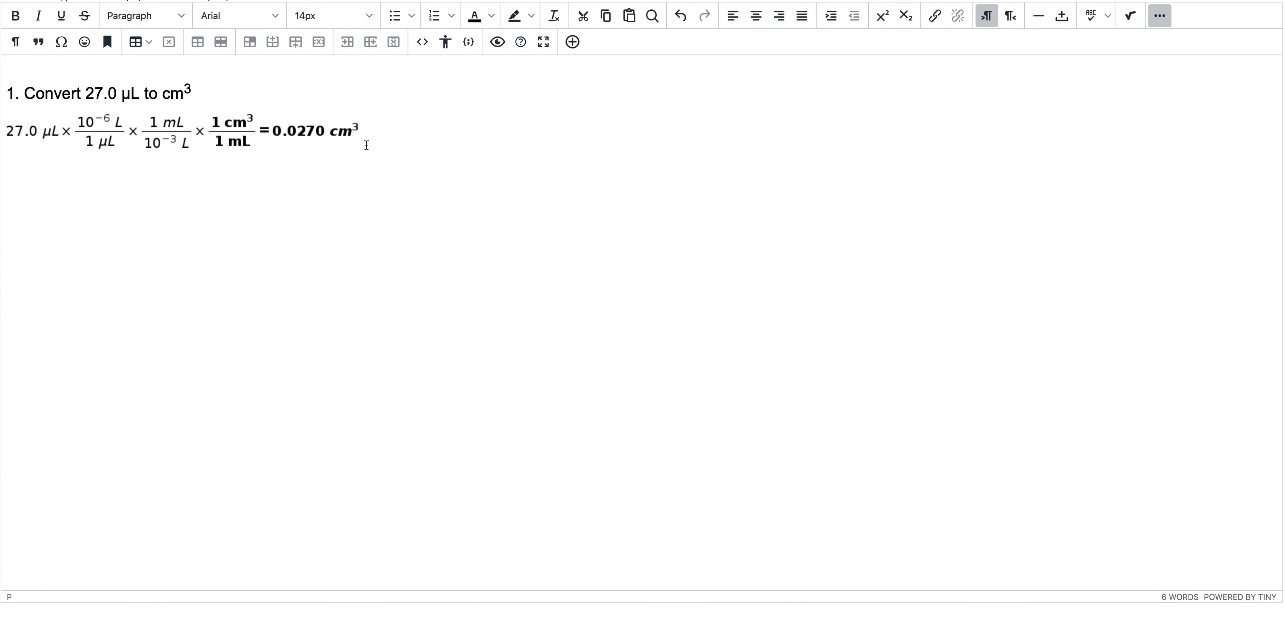
Step: Select the inserted equation below the problem text and reopen it in the equation editor
click(332, 138)
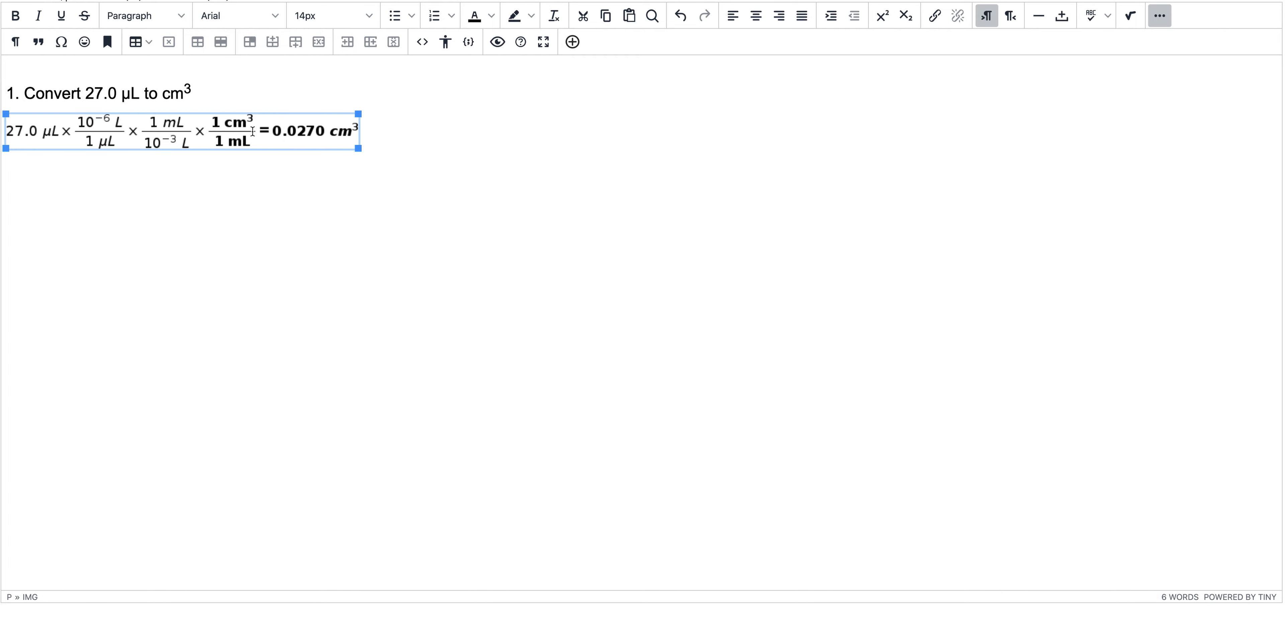
click(372, 132)
click(330, 133)
click(220, 133)
click(1130, 15)
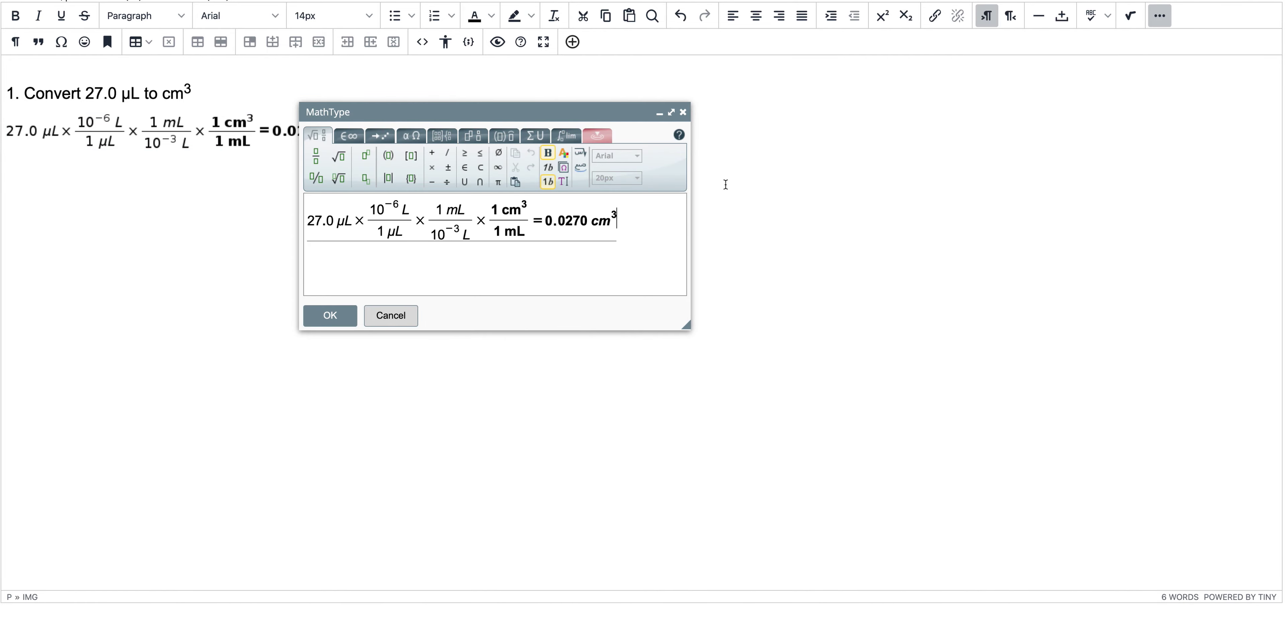